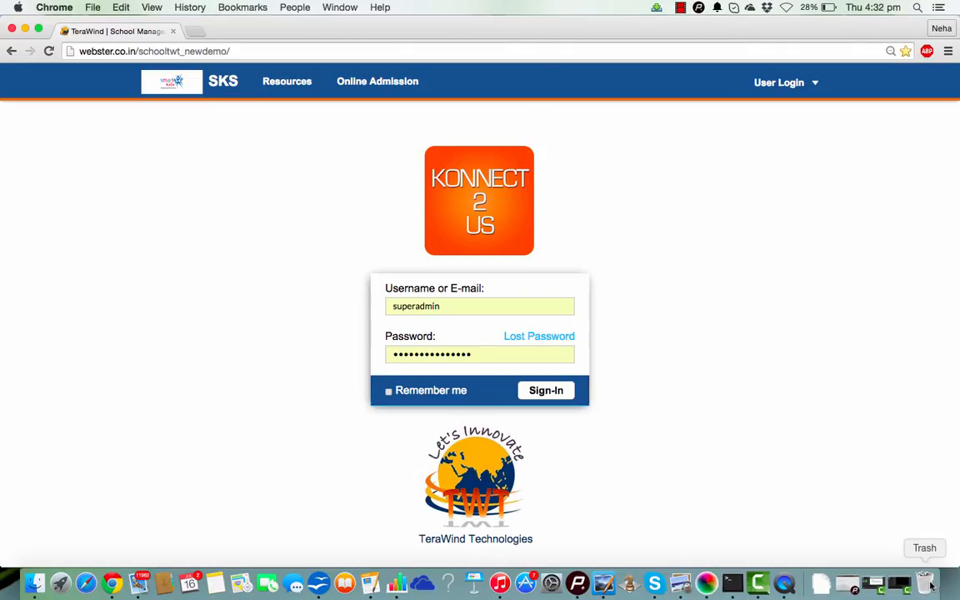
Step: Sign in to the TeraWind admin panel as superadmin
left_click(560, 391)
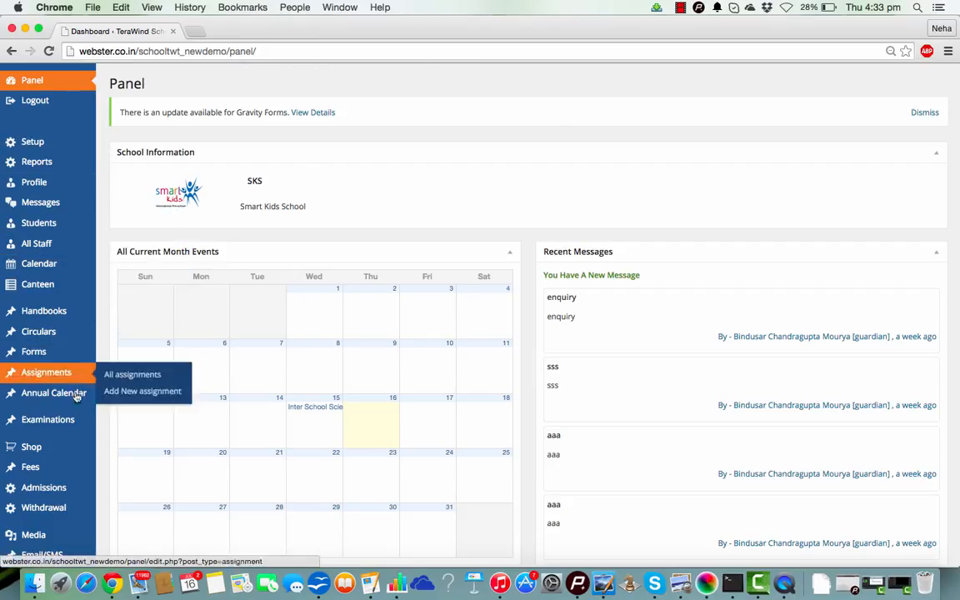
Step: Bring up the Fees submenu in the dashboard's left sidebar
mouse_move(35, 472)
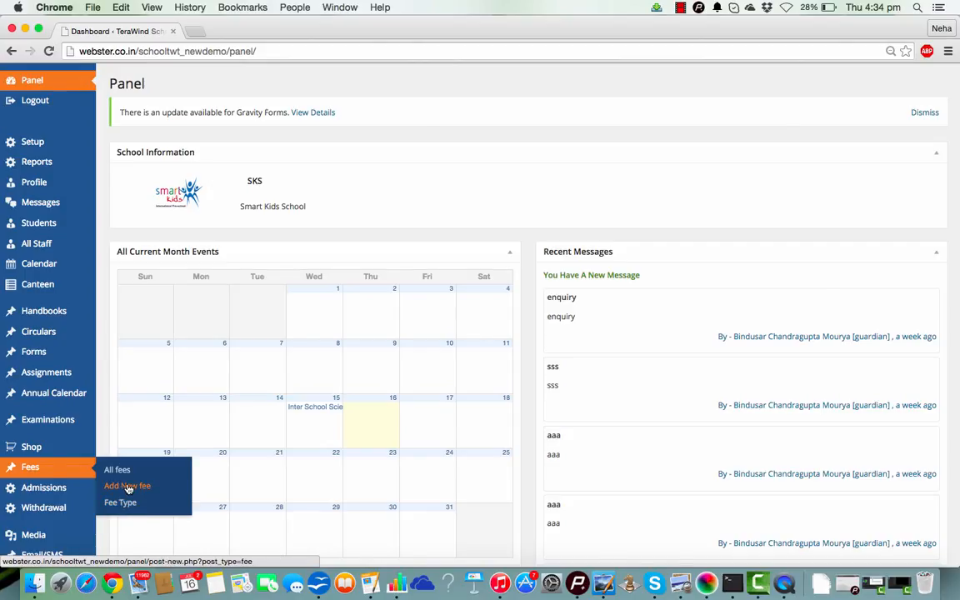
Step: Create a new fee titled 'Field Trip fees' with fee type Miscellaneous
left_click(128, 487)
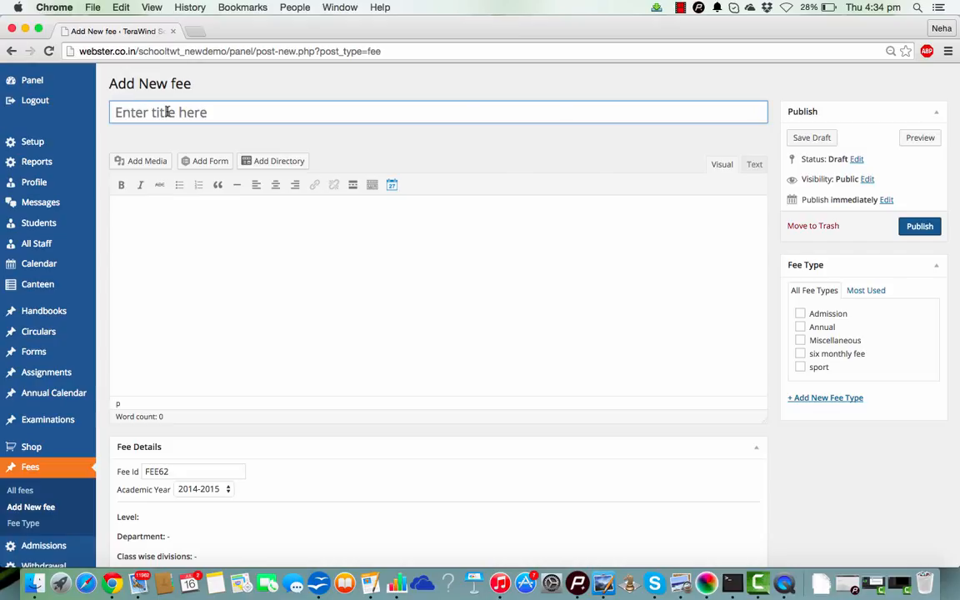
type("F")
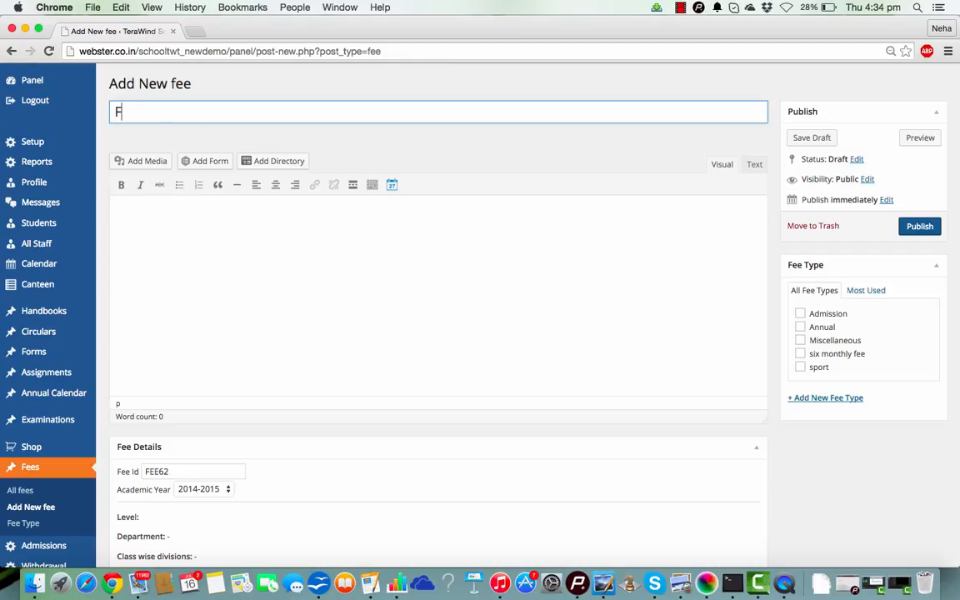
type("ield Trip fees")
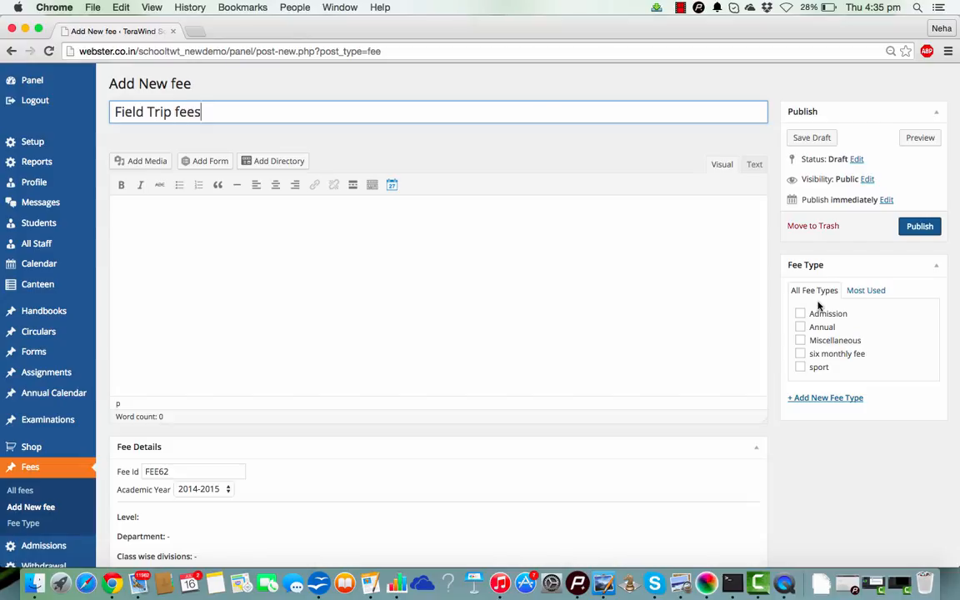
left_click(801, 342)
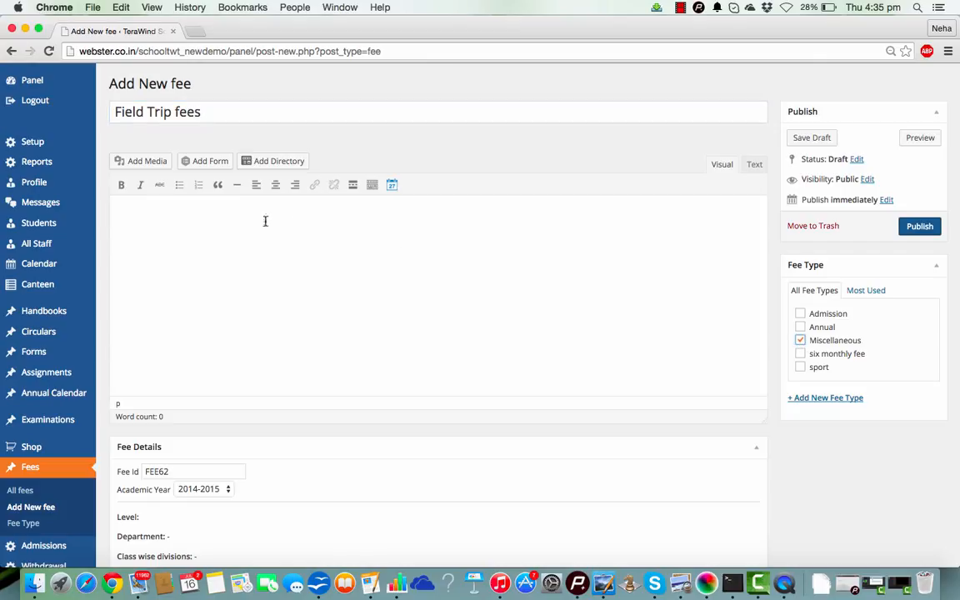
Step: Write the fee description 'Field trip Fees for Academic Year 2015-16 = 5000'
left_click(201, 212)
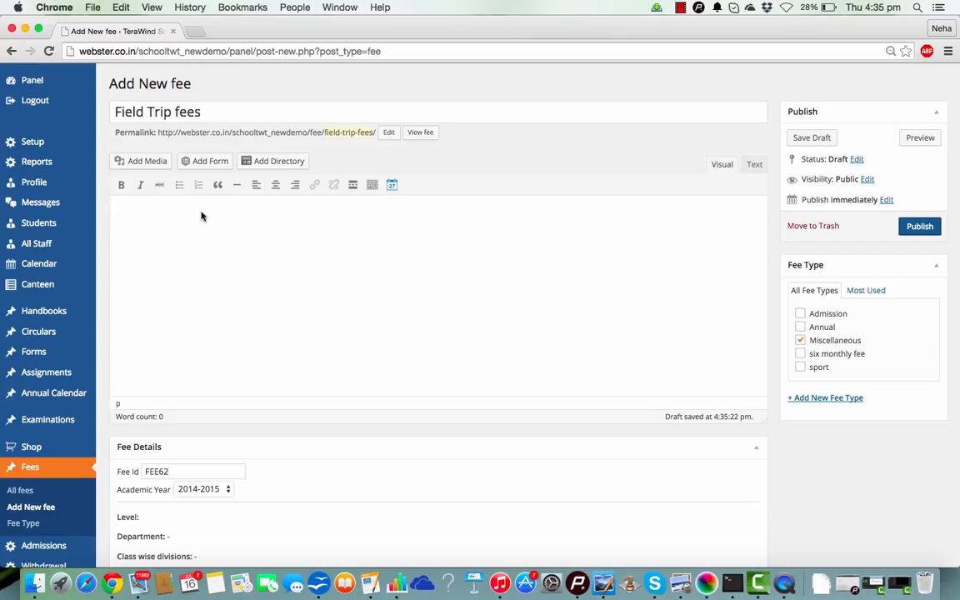
left_click(201, 216)
type("Field trip Fees for Academic Year 20")
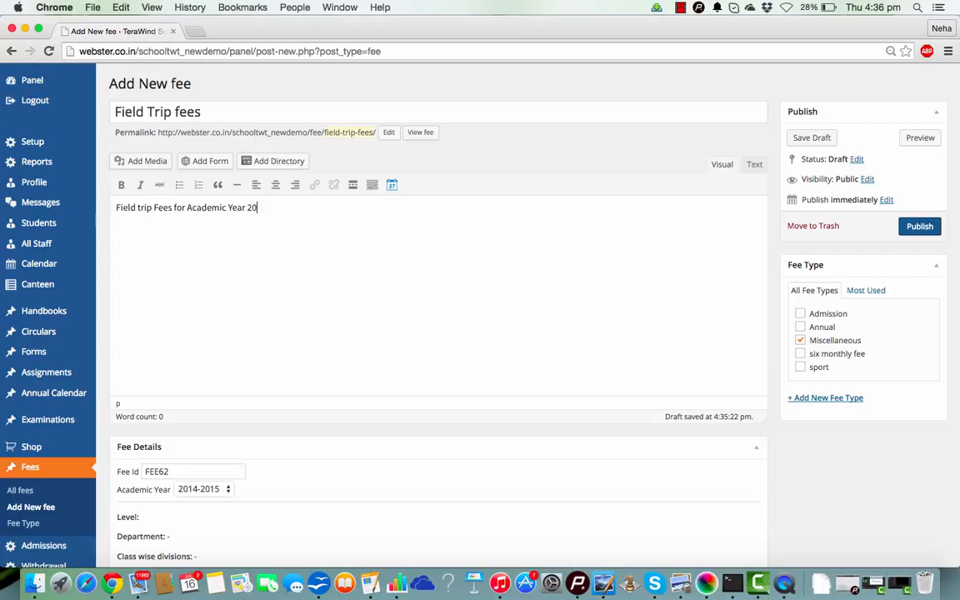
type("15-16 = 5000")
scroll(221, 267, "down", 5)
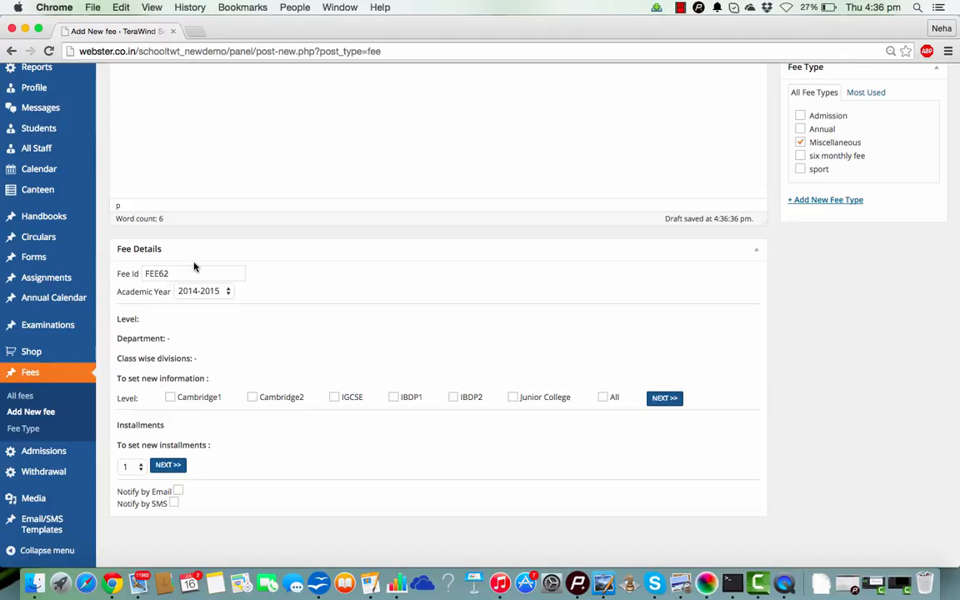
Step: Set academic year 2015-2016, select levels Cambridge1 and Cambridge2, and list their class divisions
left_click(228, 293)
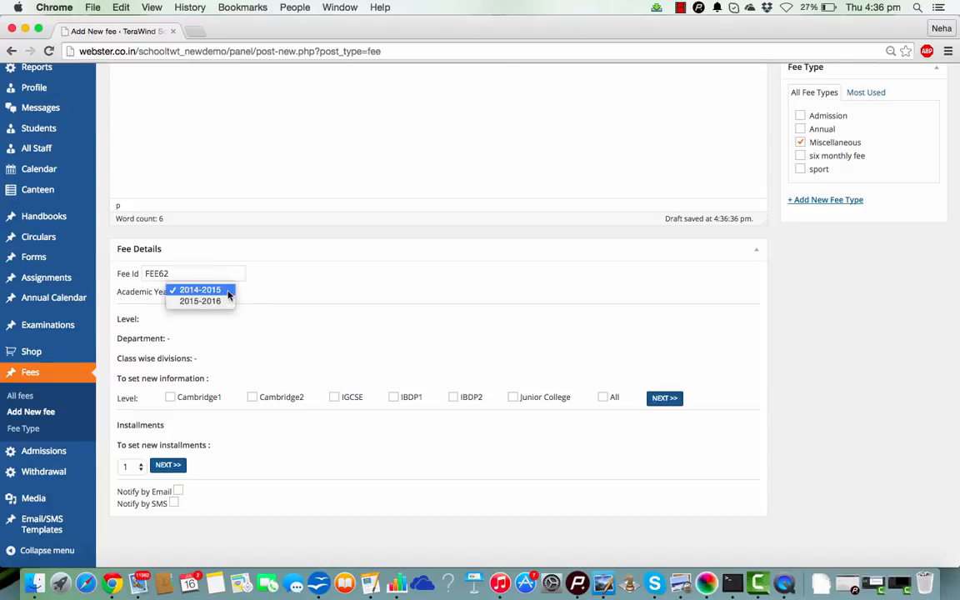
left_click(223, 309)
key("Down")
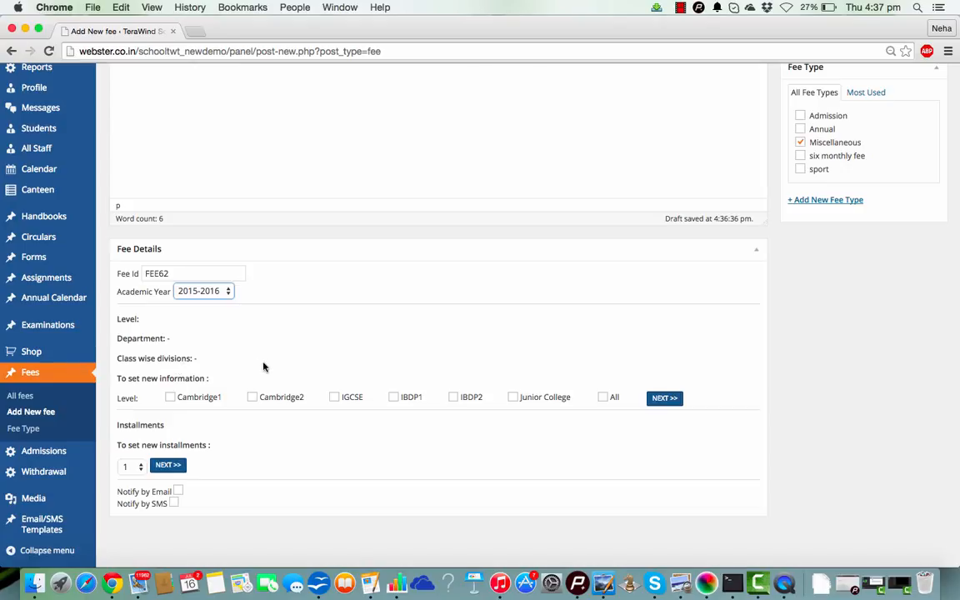
left_click(171, 397)
left_click(253, 397)
left_click(665, 399)
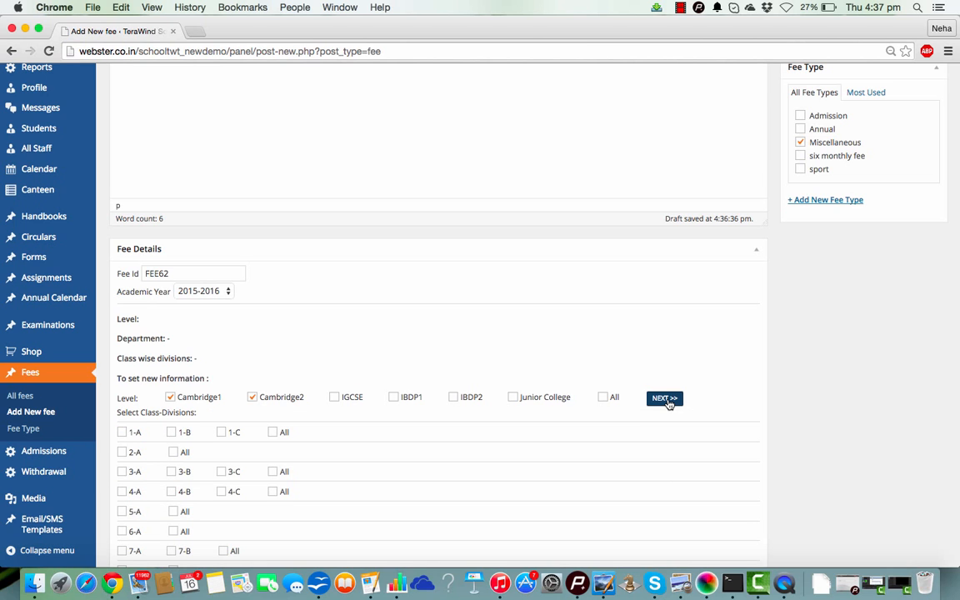
Step: Tick all divisions of classes 1 through 8 for the fee
scroll(514, 450, "down", 3)
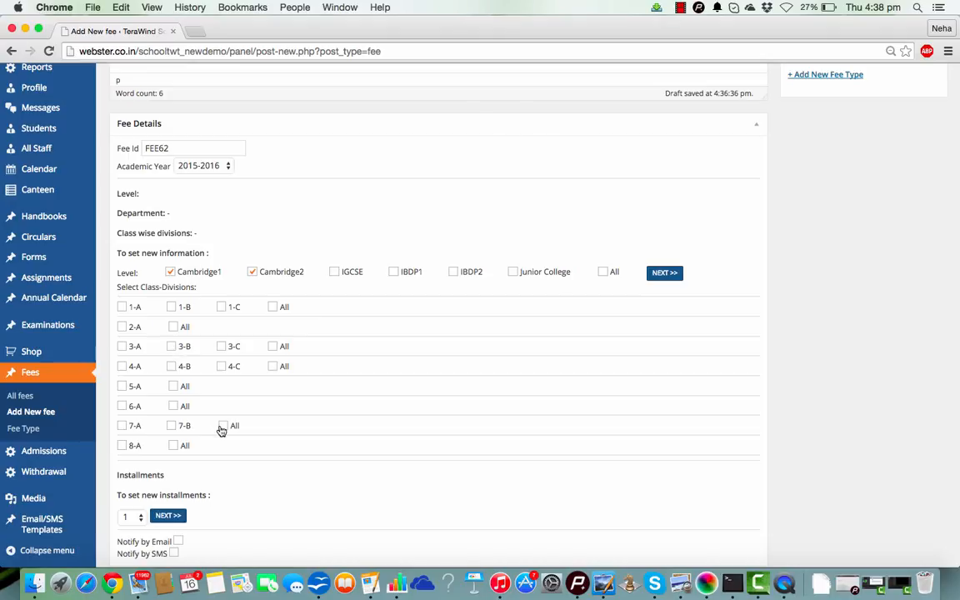
left_click(123, 308)
left_click(274, 308)
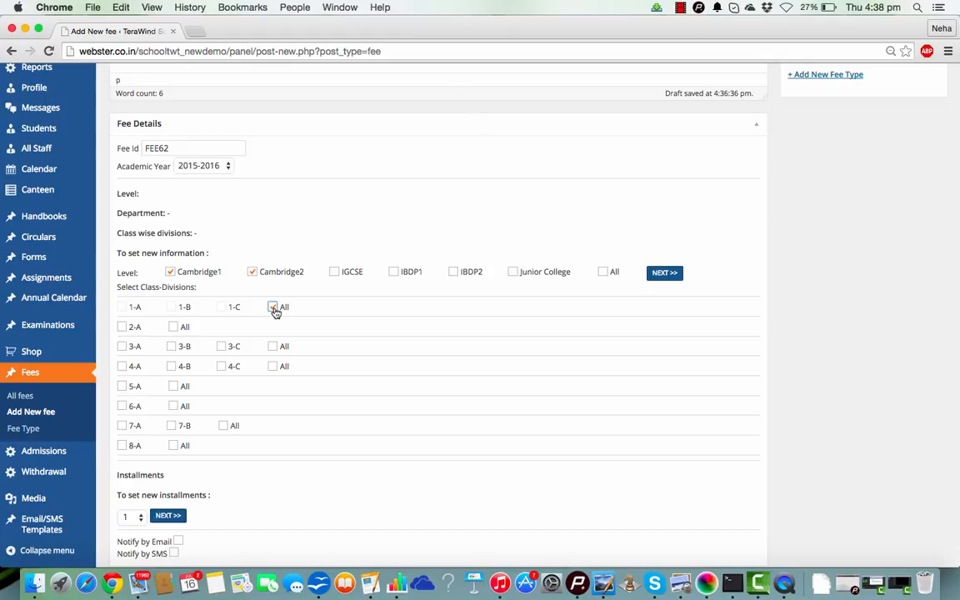
left_click(173, 328)
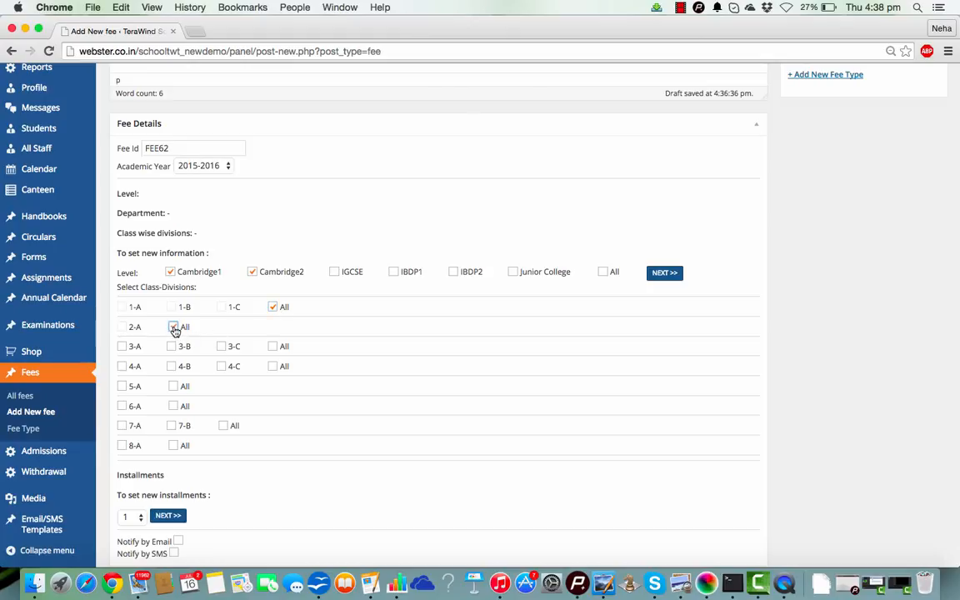
left_click(273, 346)
left_click(275, 368)
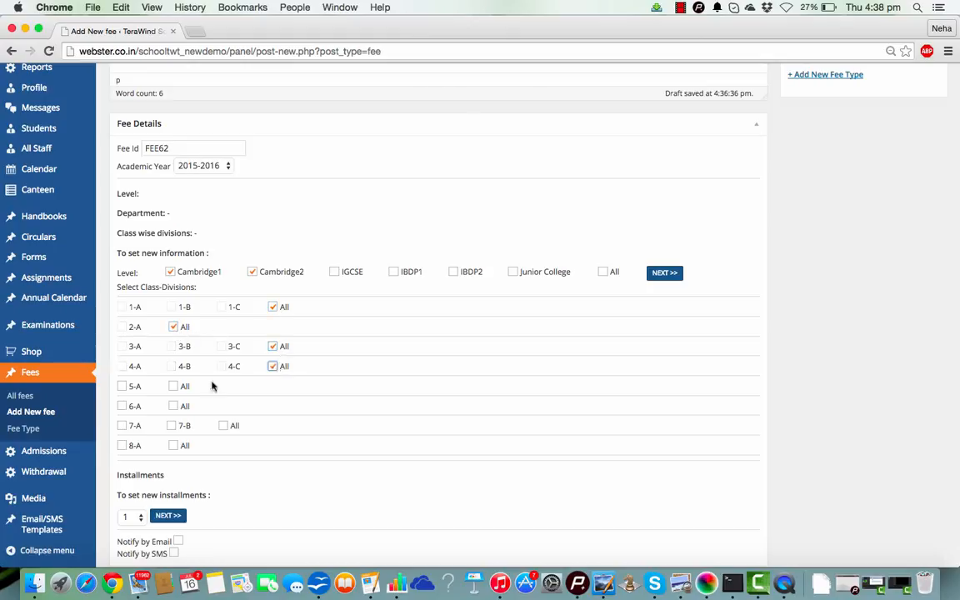
left_click(174, 386)
left_click(174, 406)
left_click(223, 425)
left_click(175, 446)
Step: Set the number of installments to 2
scroll(253, 440, "down", 2)
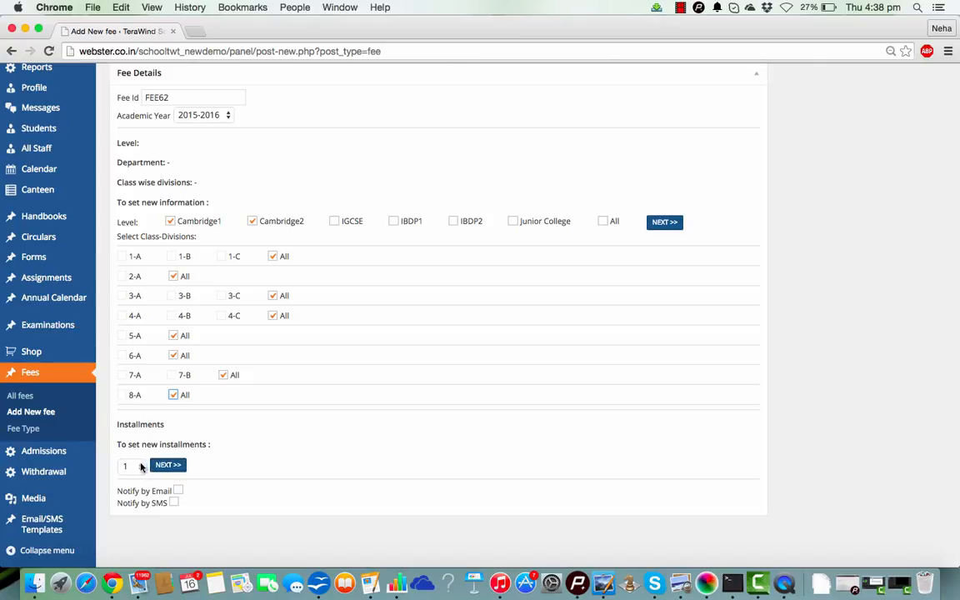
left_click(142, 467)
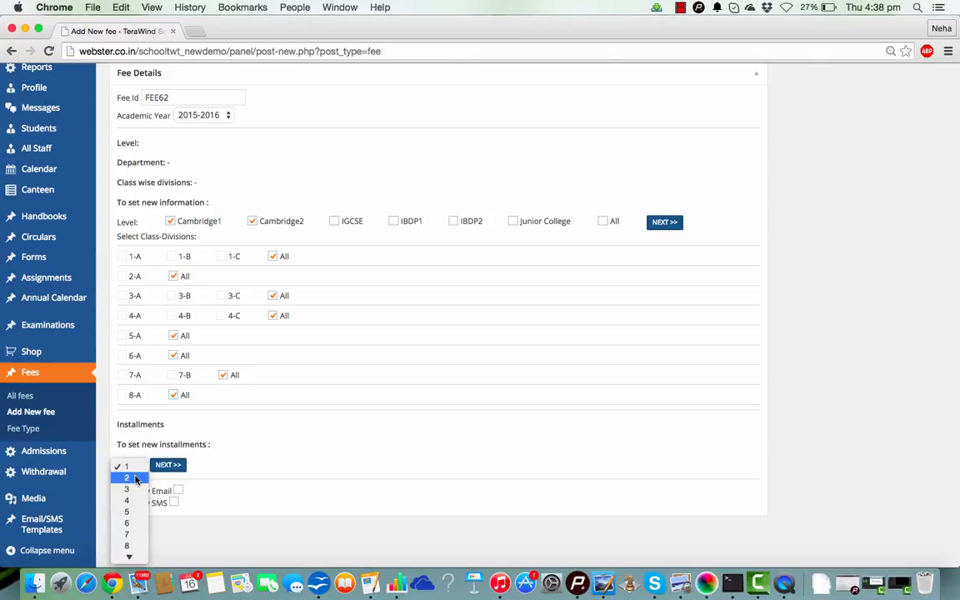
left_click(133, 478)
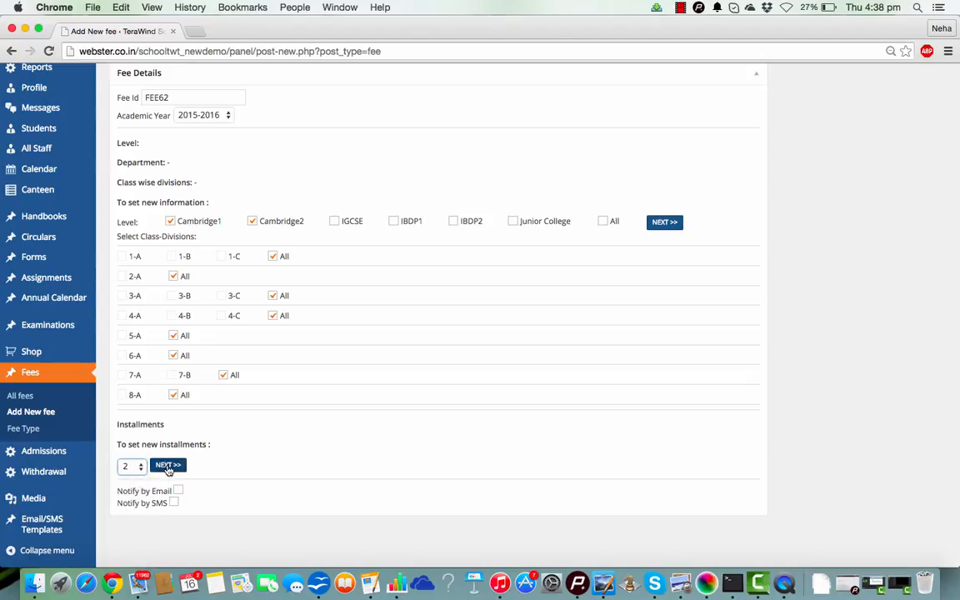
Step: Generate the installment entry rows 2.1 and 2.2
left_click(168, 469)
scroll(258, 452, "down", 3)
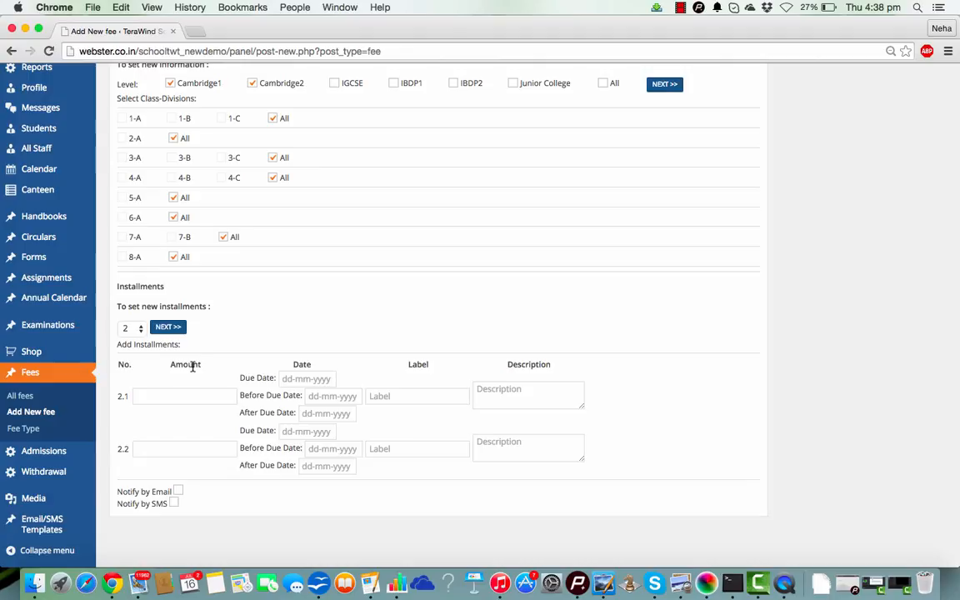
Step: Give installment 2.1 amount 2500, due 31-07-2015, before 20-07-2015, after 10-08-2015
left_click(174, 399)
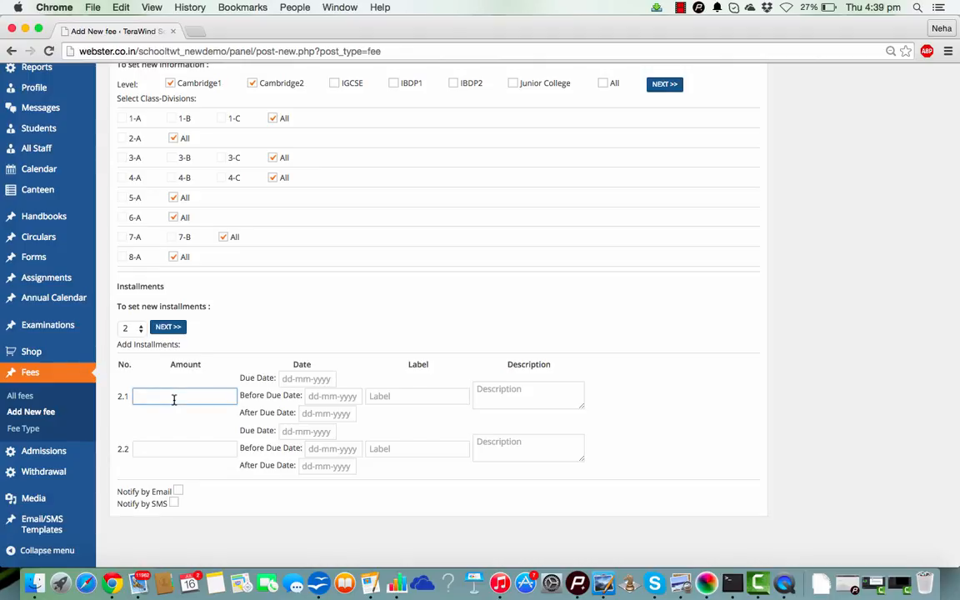
type("2500")
left_click(304, 378)
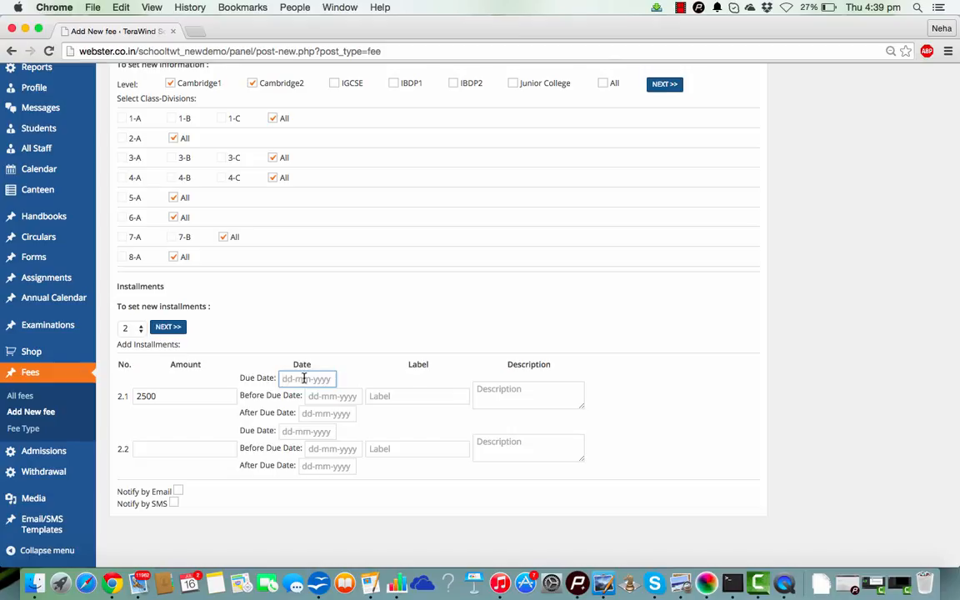
type("31-07-2015")
left_click(324, 396)
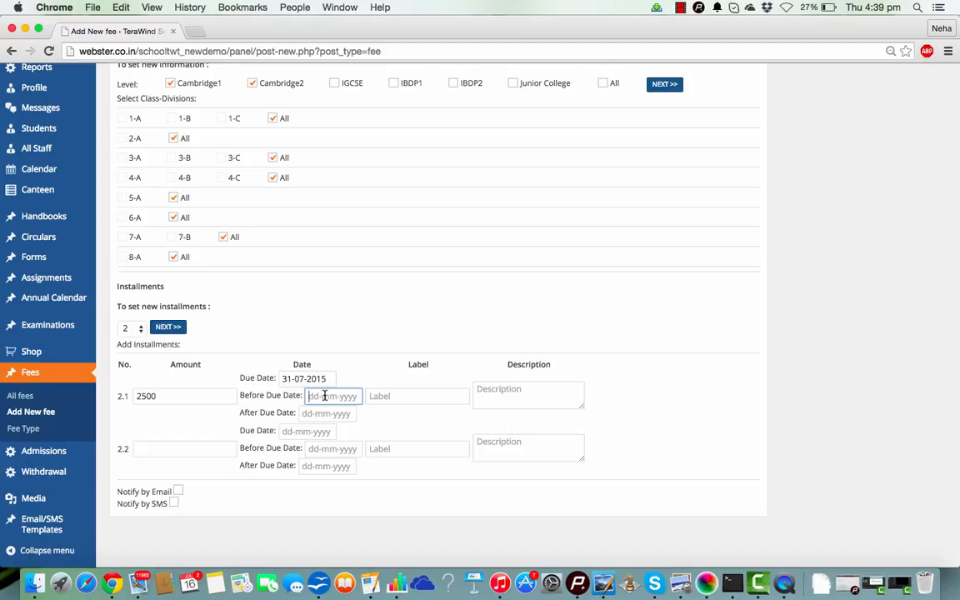
type("20-07-2015")
left_click(320, 415)
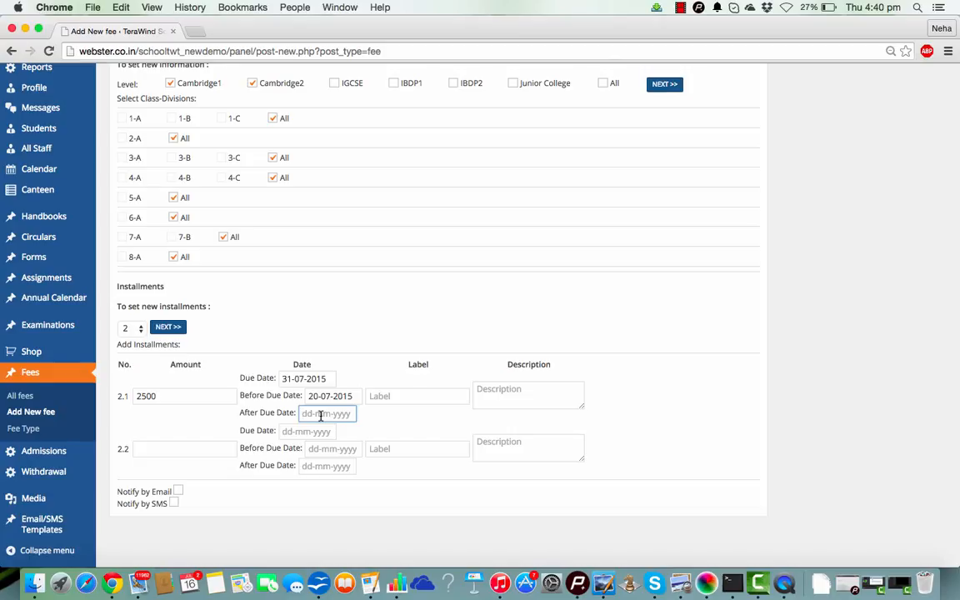
type("10-08-2015")
Step: Label installment 2.1 'Field Trip Fee 1st Instalment' with description 2500, and give 2.2 amount 2500
left_click(401, 396)
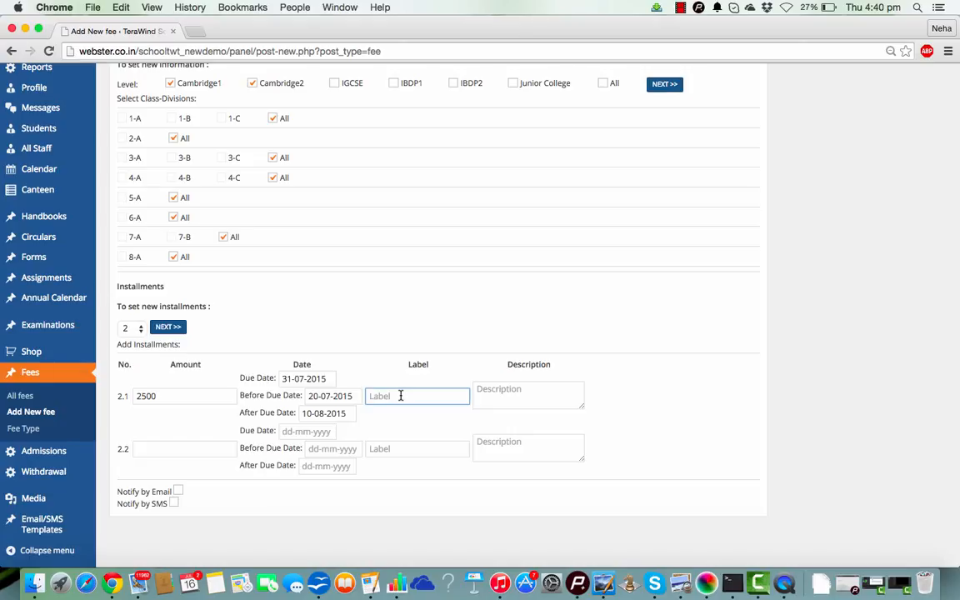
type("Field ")
type("Trip F")
type("ee 1")
type("st In")
type("sta")
type("lment")
left_click(508, 391)
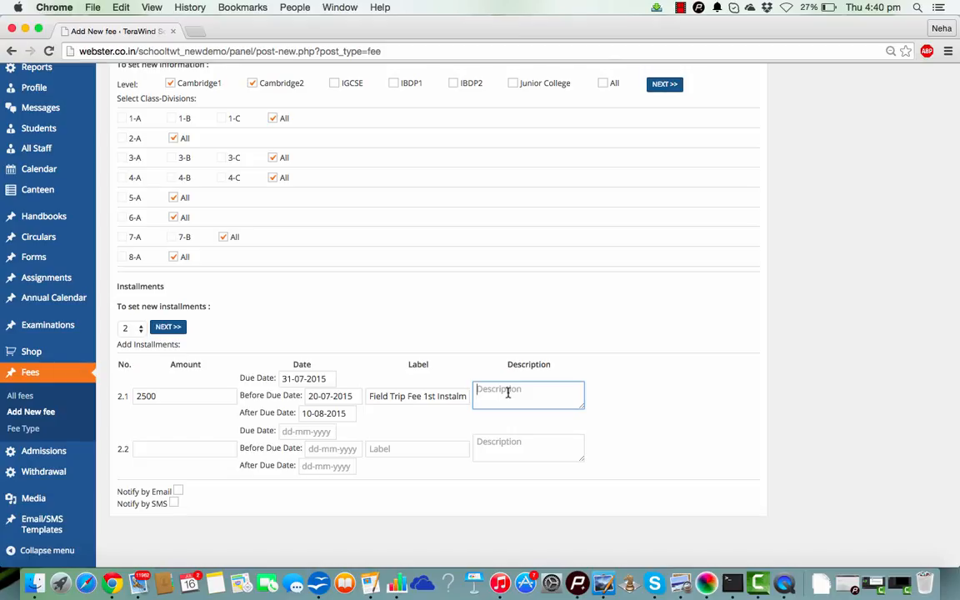
type("2500")
left_click(175, 448)
type("2500")
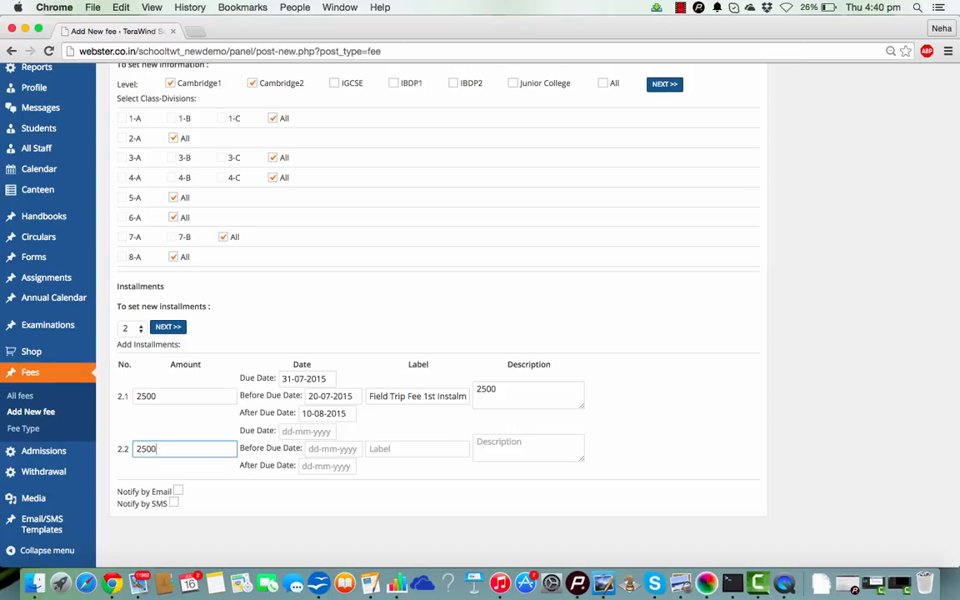
Step: Give installment 2.2 due 31-12-2015, before 20-12-2015, after 10-01-2016
left_click(295, 431)
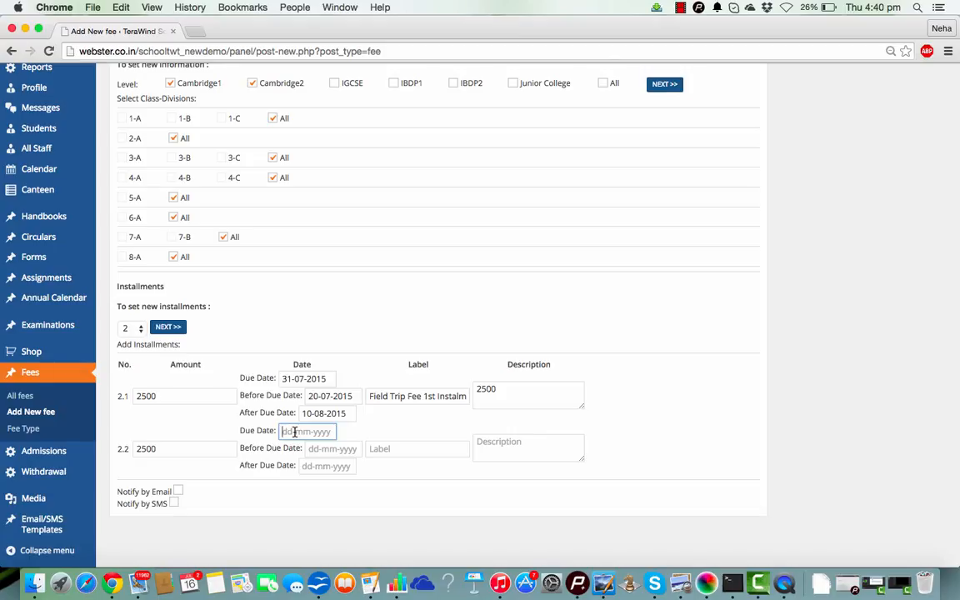
type("31-12-2015")
left_click(326, 450)
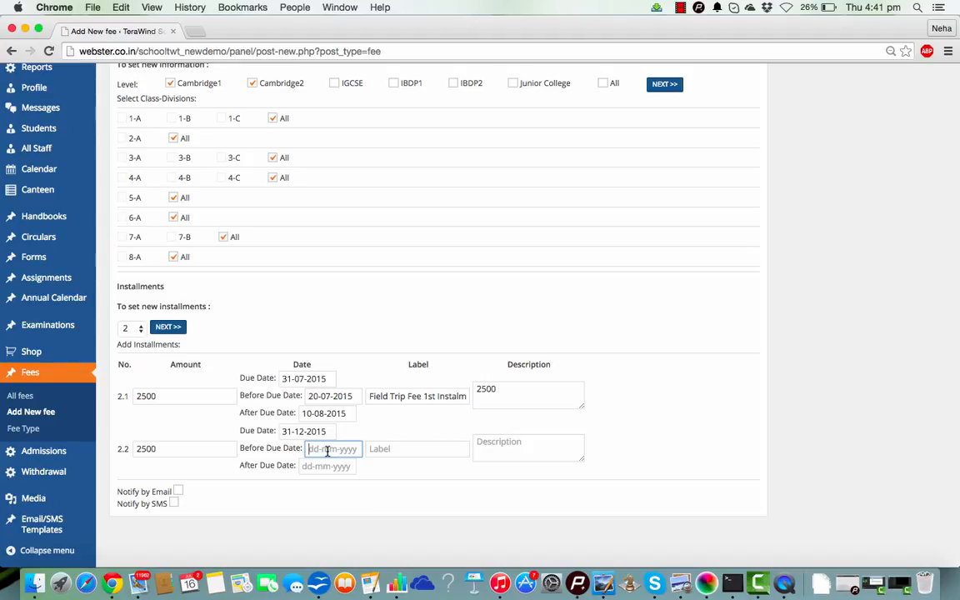
type("20-12-2015")
left_click(329, 468)
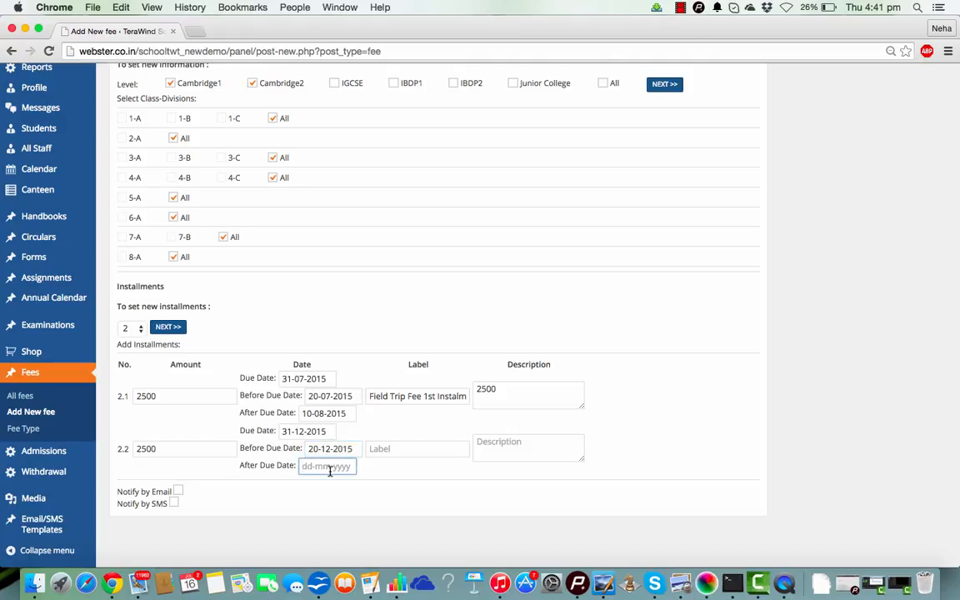
type("10-01-2016")
Step: Label installment 2.2 'Field Trip fee 2nd Instalment' with description 2500
left_click(402, 448)
type("F")
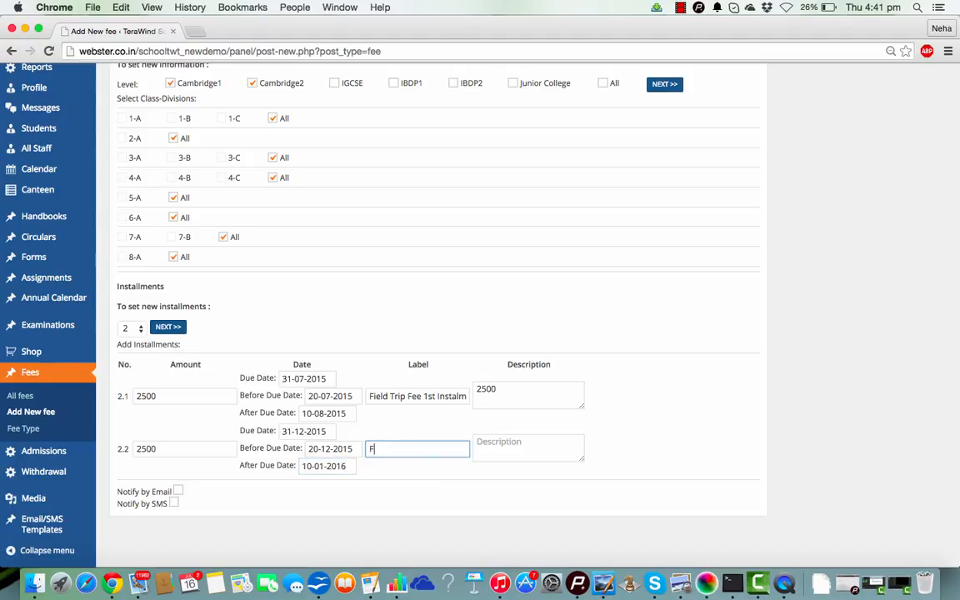
type("ield ")
type("Trip")
type(" fee")
type(" 2nd")
type(" Insta")
type("lment")
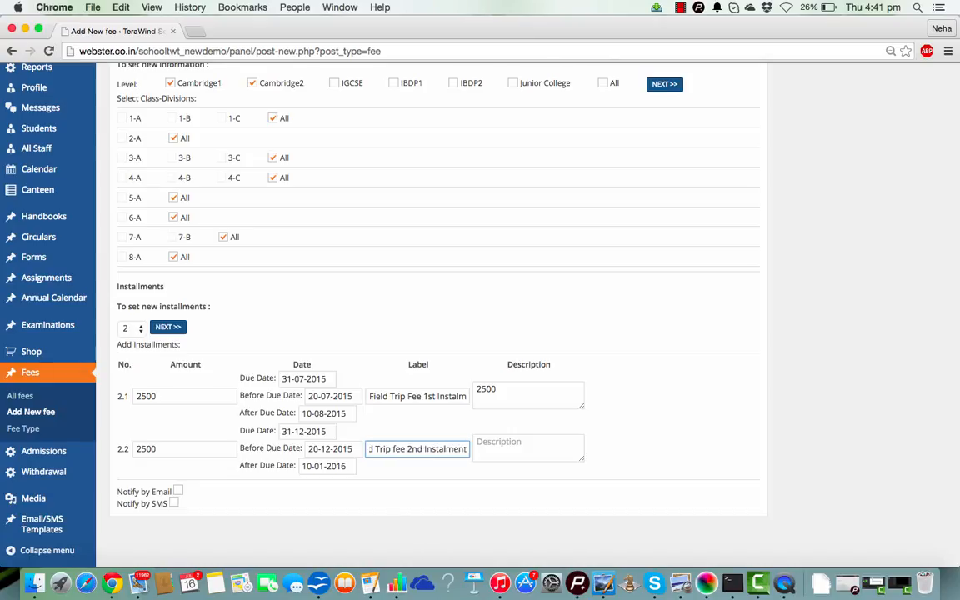
left_click(487, 451)
type("2")
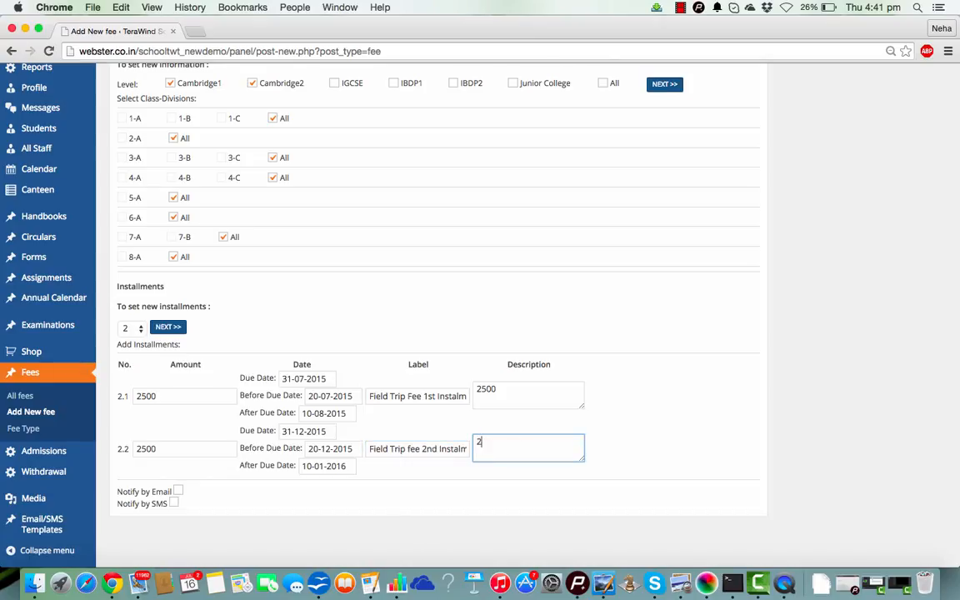
type("500")
Step: Tick Notify by Email and Notify by SMS for the Field Trip fee
left_click(179, 492)
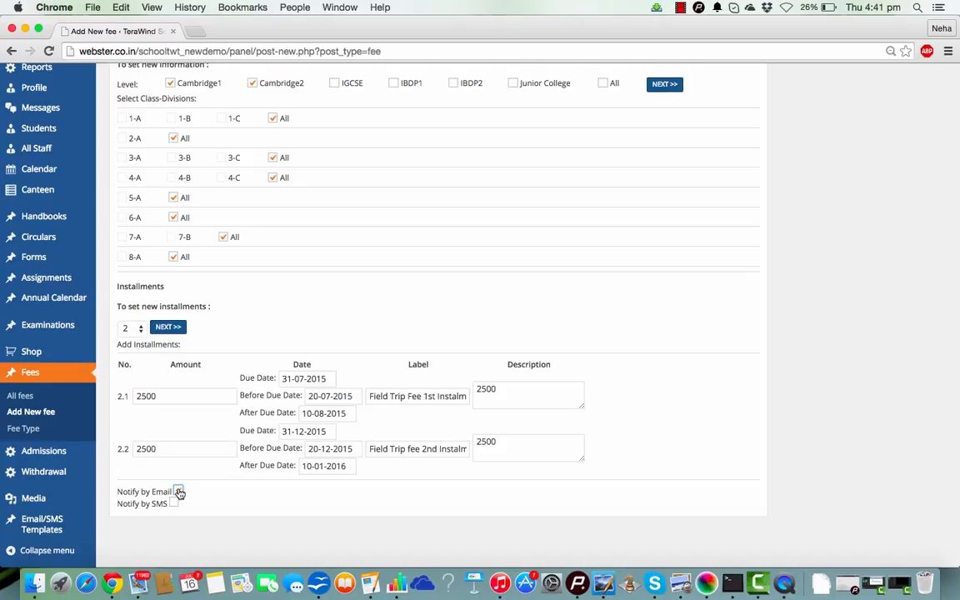
left_click(179, 493)
left_click(175, 504)
Step: Publish the Field Trip fees record, dated Jul 16, 2015
scroll(401, 415, "up", 10)
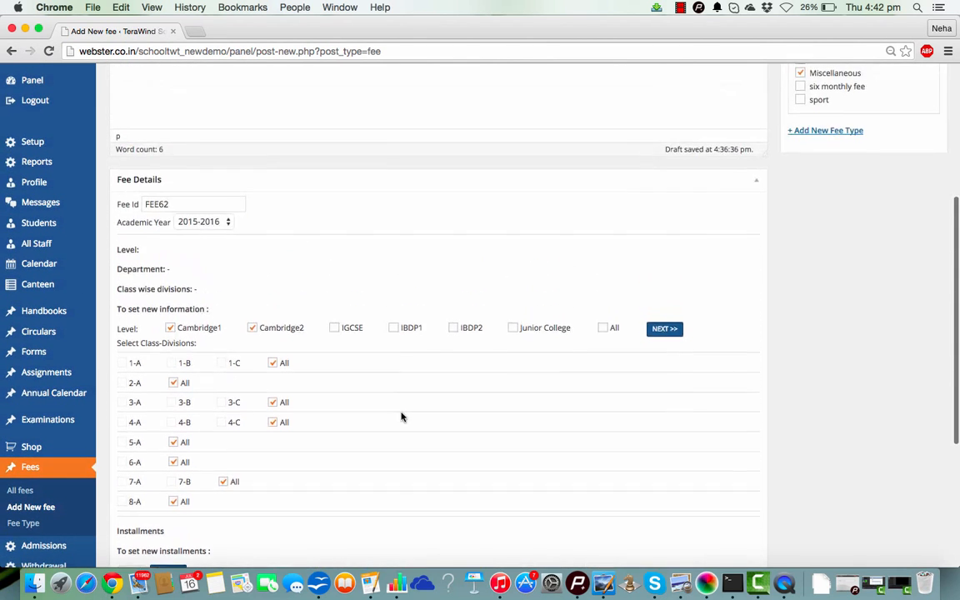
scroll(401, 415, "up", 3)
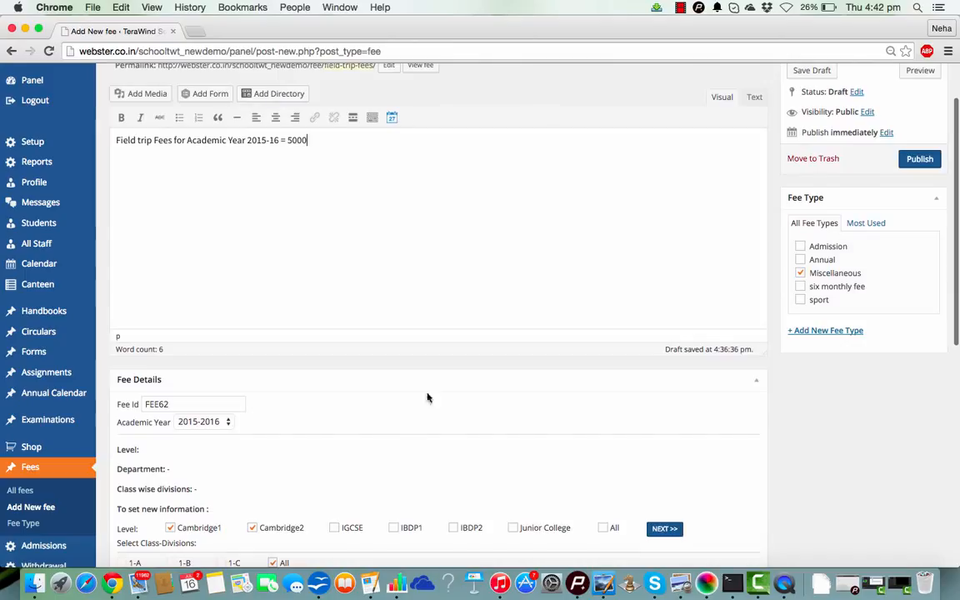
left_click(921, 160)
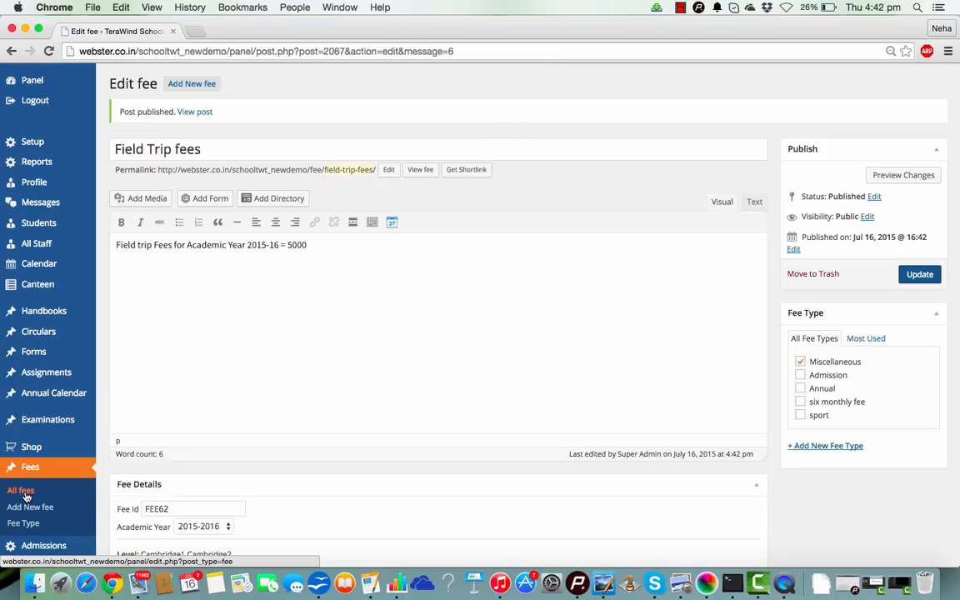
Step: Go to Fees > All fees, where Field Trip fees (FEE62) is listed first
left_click(26, 495)
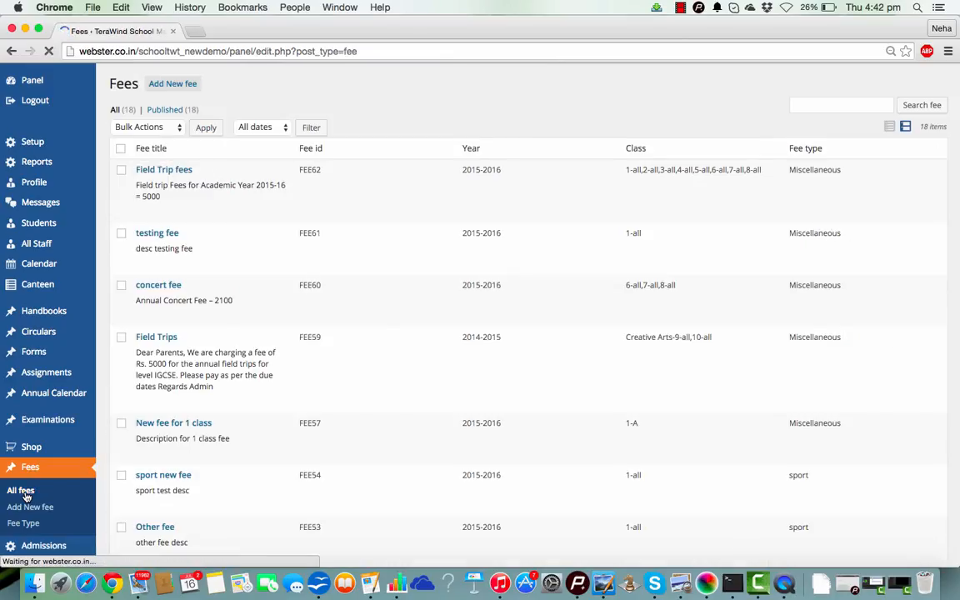
Step: Reopen Field Trip fees and review its Fee Details for the two 2500 installments
left_click(176, 171)
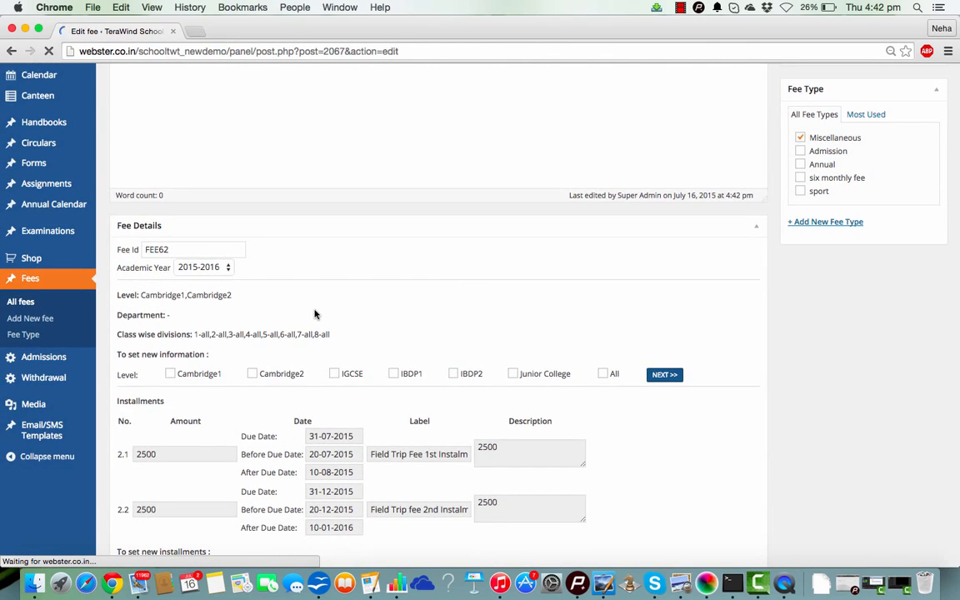
scroll(316, 315, "down", 2)
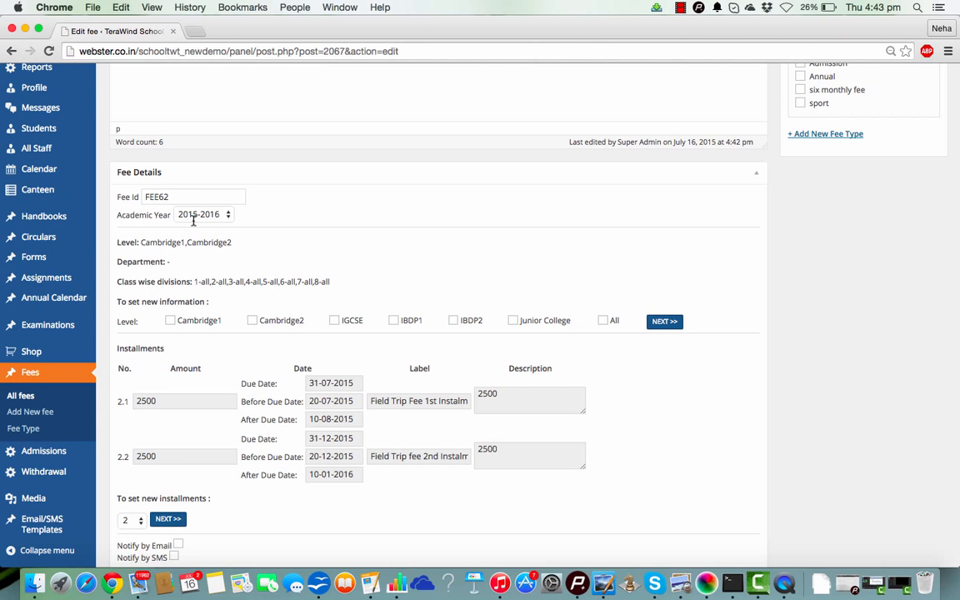
scroll(242, 275, "down", 3)
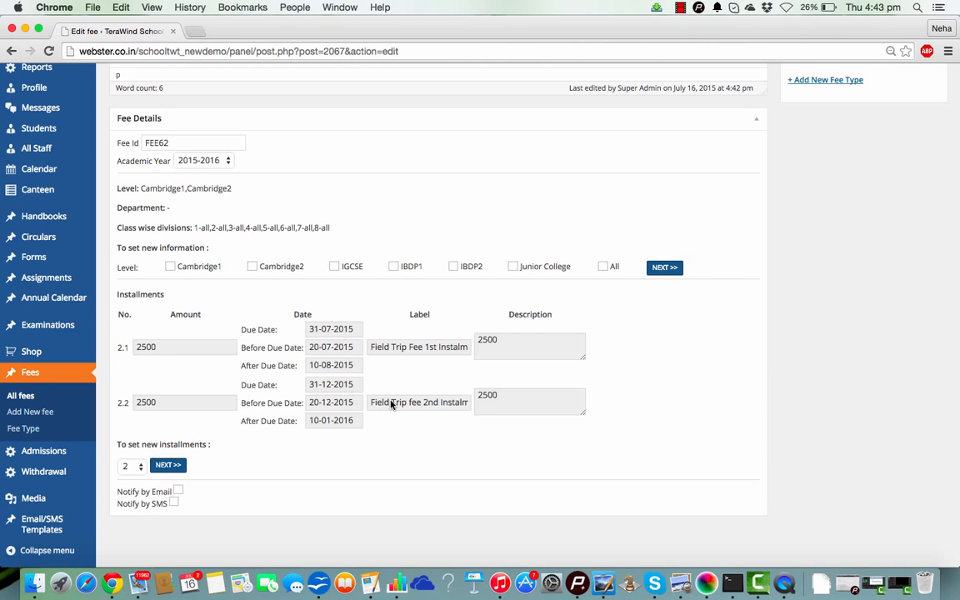
scroll(380, 403, "up", 5)
scroll(391, 404, "up", 7)
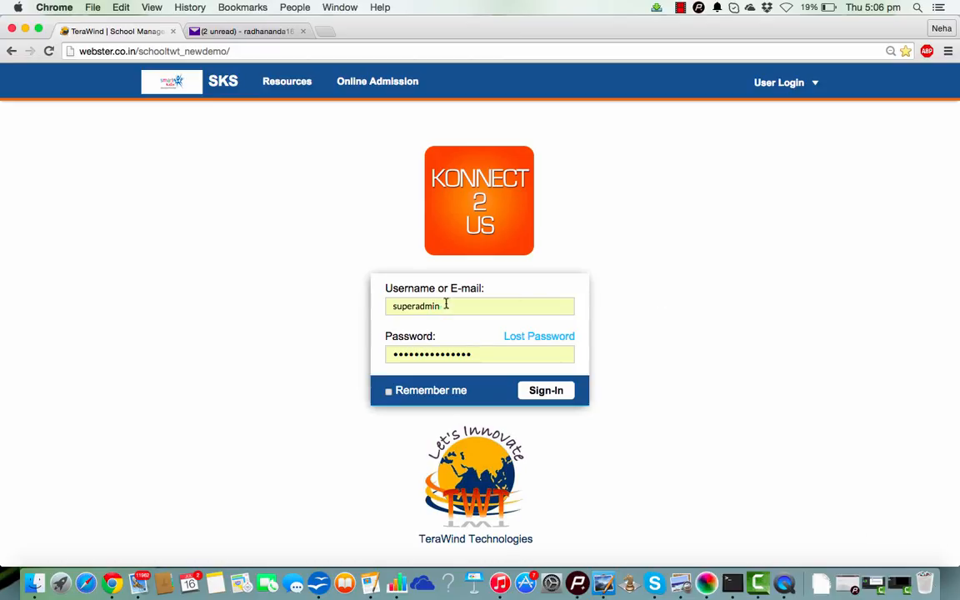
Step: Replace the prefilled login with the parent's username and password and sign in
left_click_drag(446, 305, 381, 305)
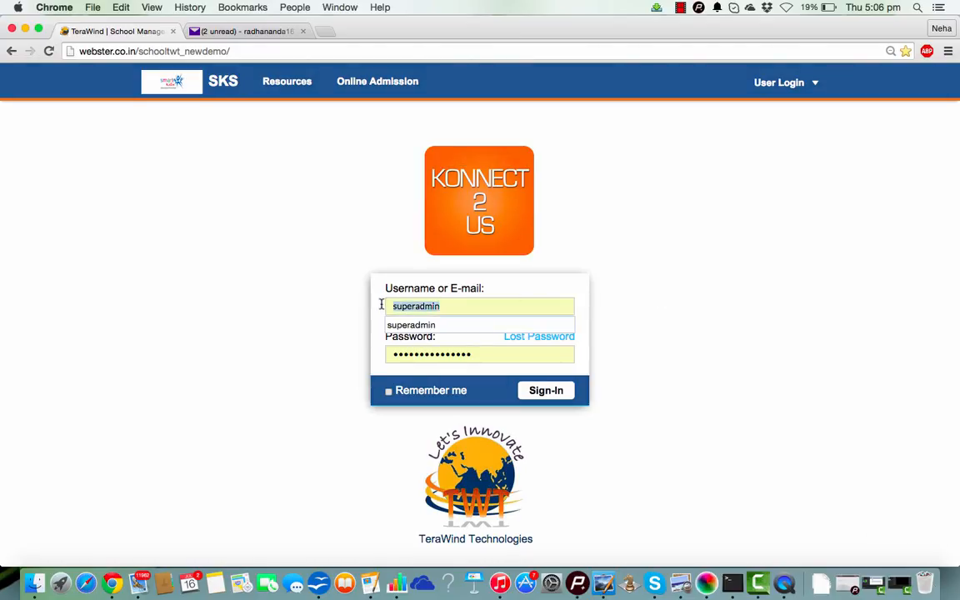
type("Radh")
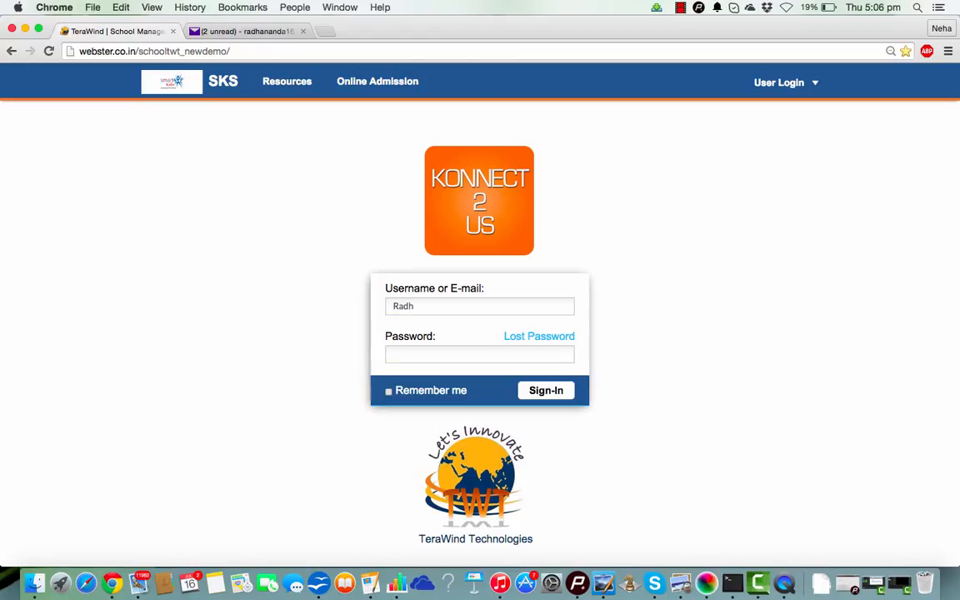
type("aN3187")
left_click(414, 354)
type("•••••••••")
left_click(549, 395)
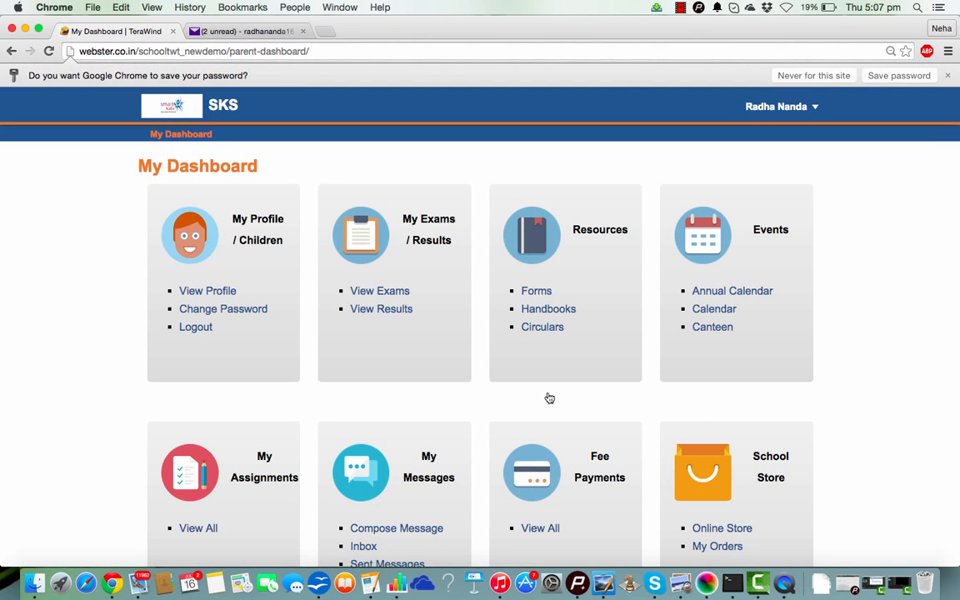
Step: Decline saving the password and open the parent's Fee Payments list on My Fees
left_click(948, 76)
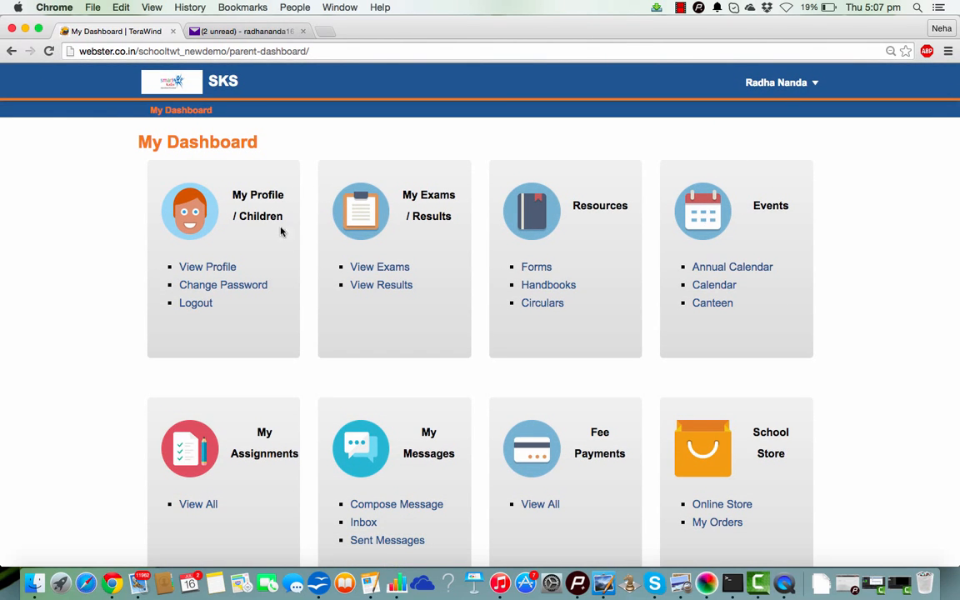
scroll(421, 270, "down", 2)
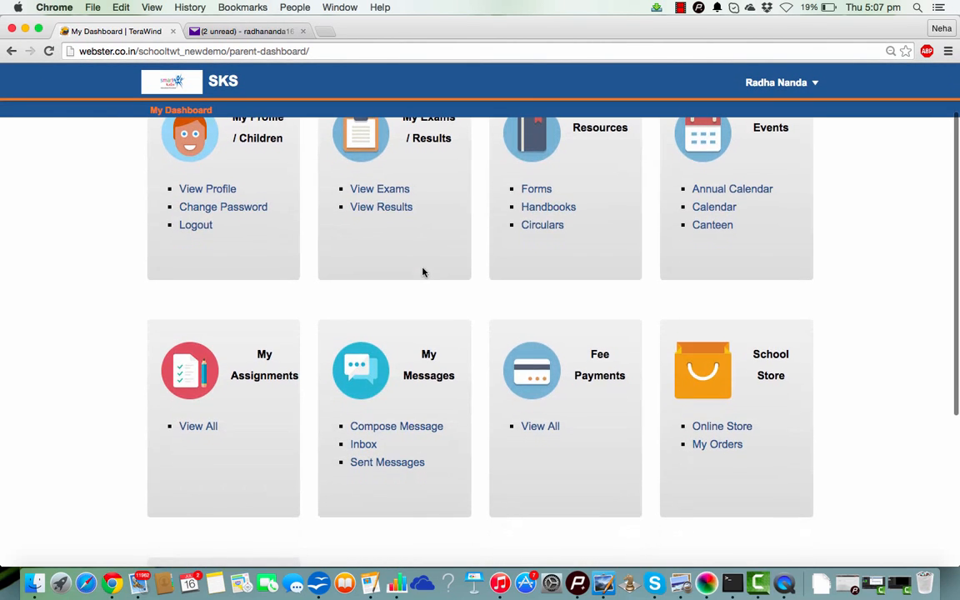
left_click(540, 426)
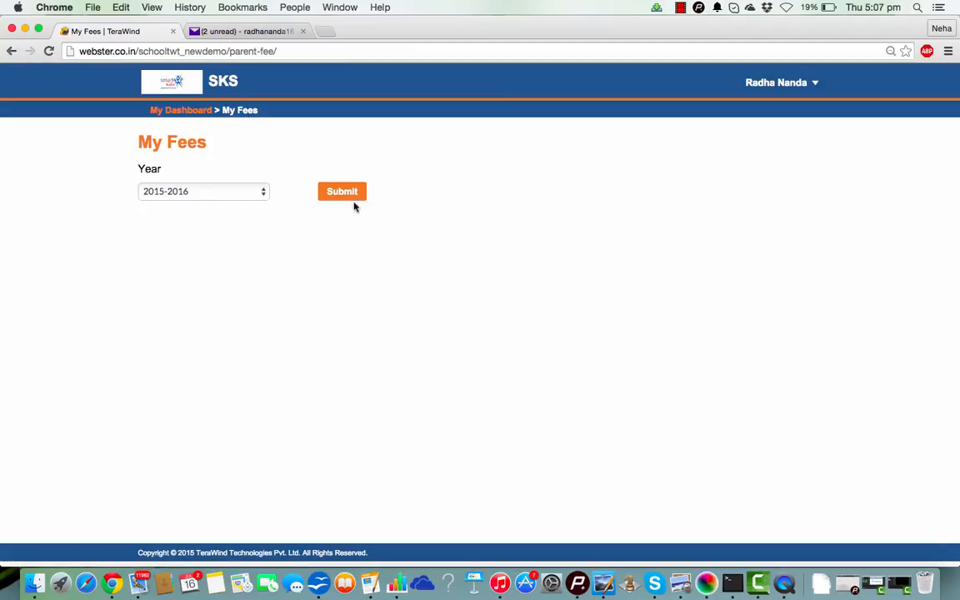
Step: List the 2015-2016 fees and view Field Trip Fees' unpaid 2500 installments 2.1 and 2.2
left_click(349, 194)
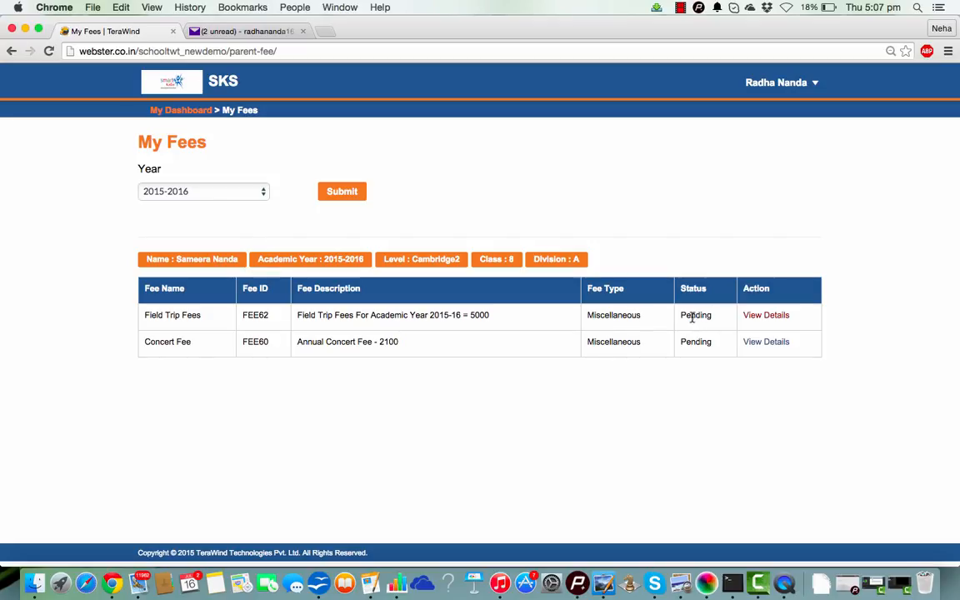
left_click(766, 316)
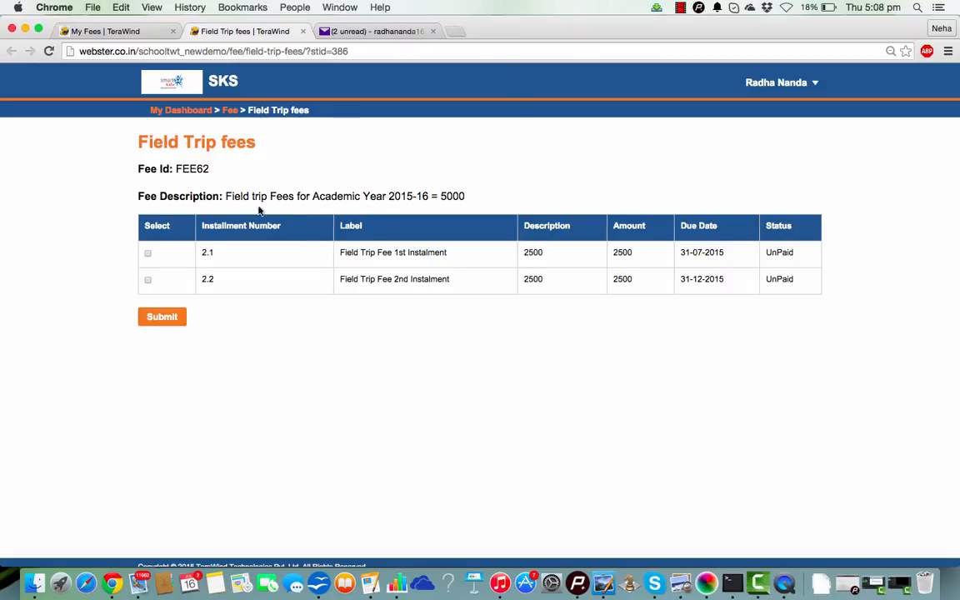
Step: Select Field Trip installments 2.1 and 2.2 and submit them for a 5000 payment summary
left_click(148, 256)
left_click(162, 317)
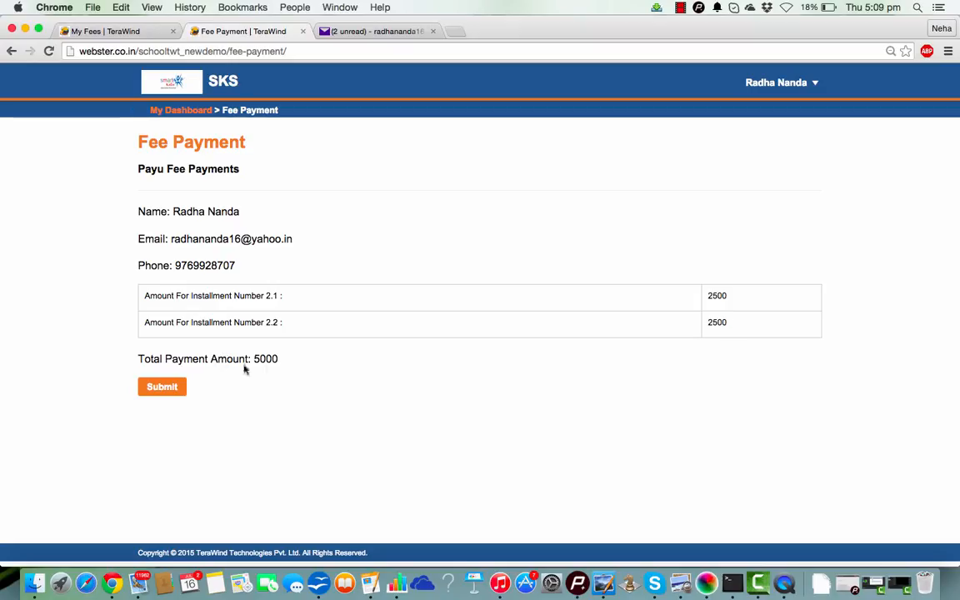
Step: Submit the Rs. 5000.00 Fee Payment to proceed to the PayU checkout
left_click(162, 387)
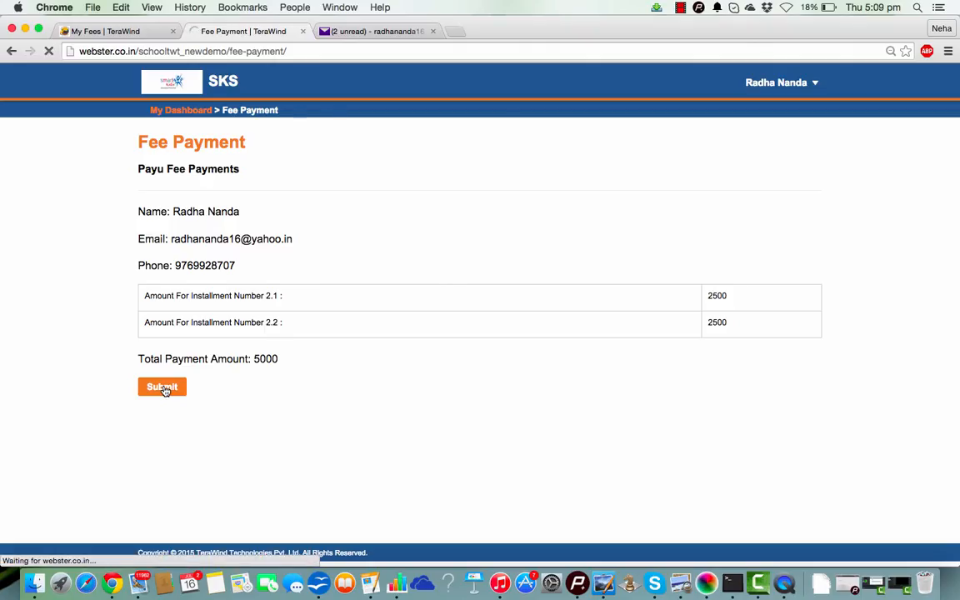